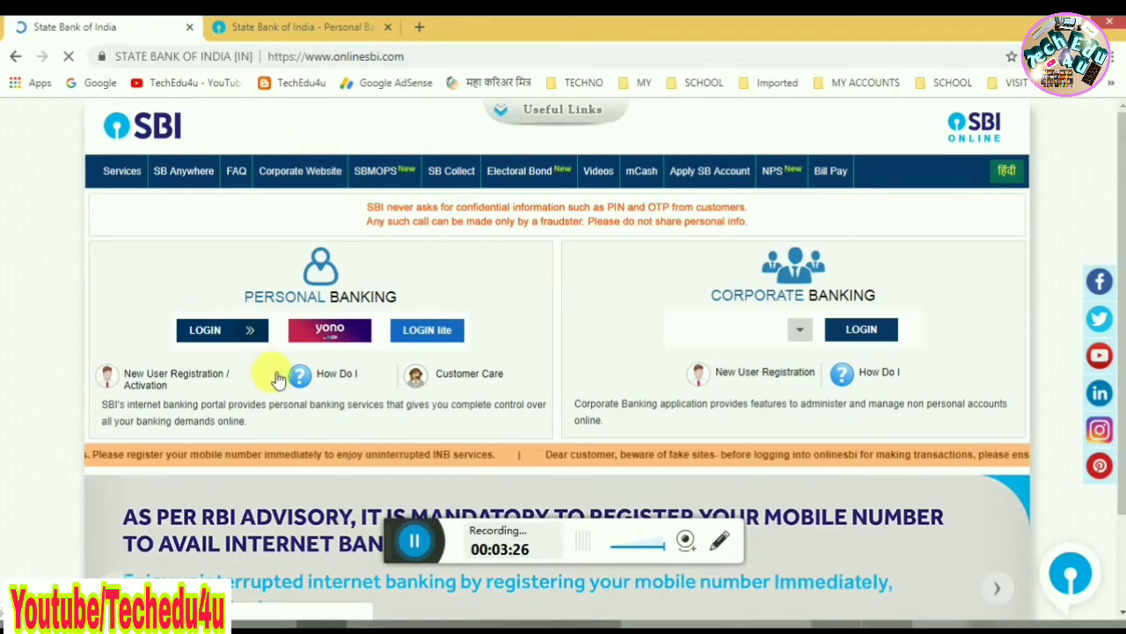
- Continue to the personal banking login form and sign in with the account's username and password
{"action": "scroll", "coordinate": [273, 373], "scroll_direction": "down", "scroll_amount": 2}
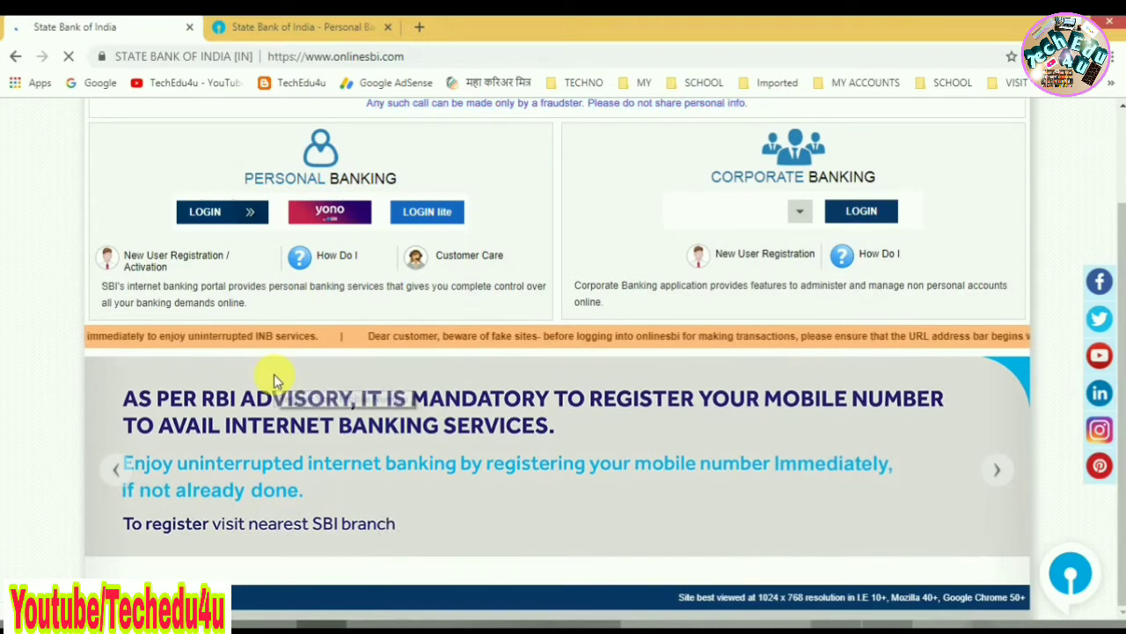
{"action": "scroll", "coordinate": [274, 374], "scroll_direction": "up", "scroll_amount": 2}
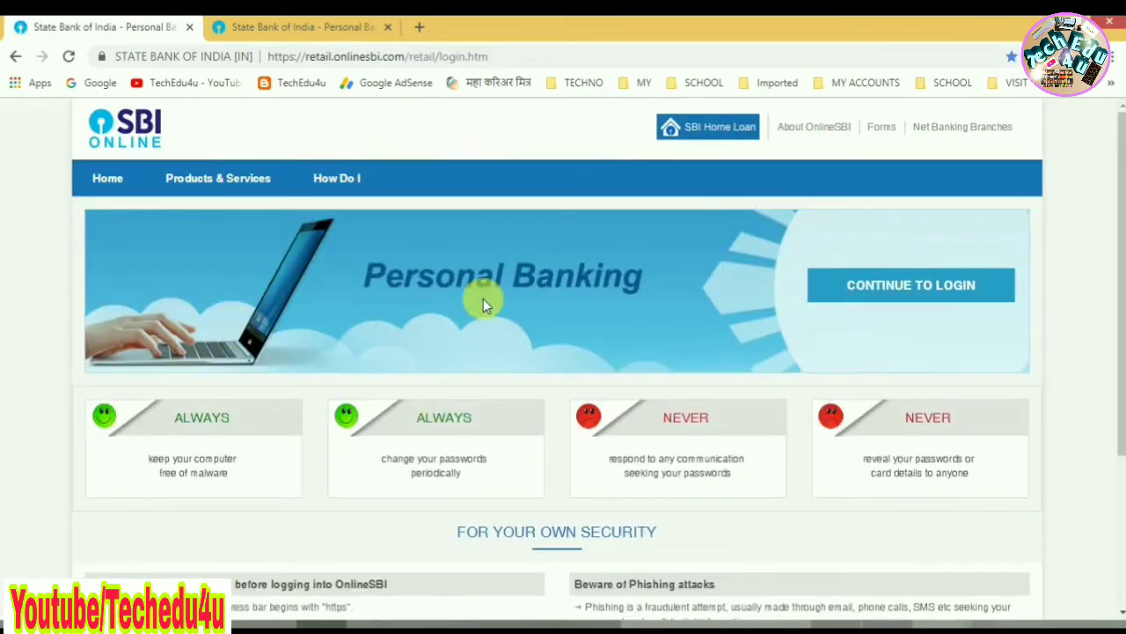
{"action": "left_click", "coordinate": [959, 290]}
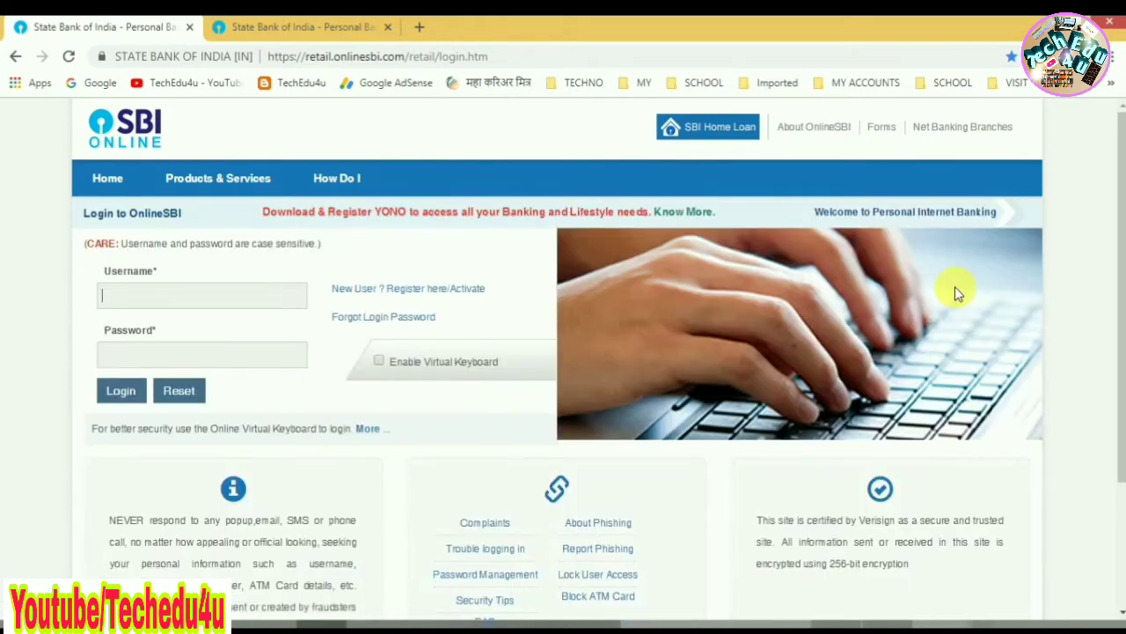
{"action": "left_click", "coordinate": [262, 296]}
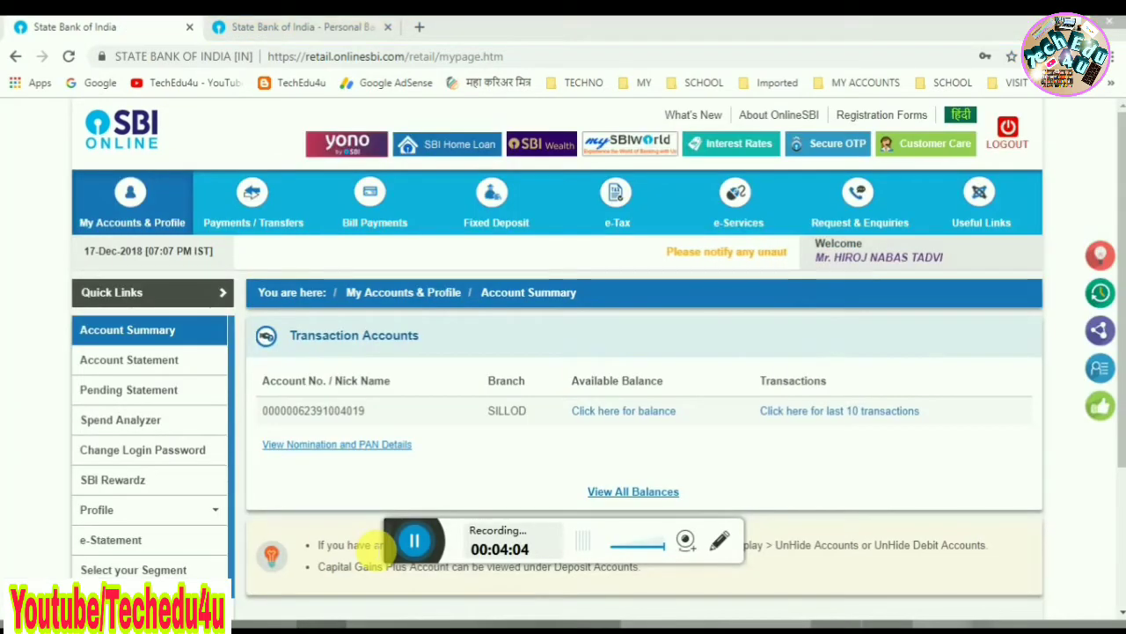
{"action": "left_click", "coordinate": [376, 540]}
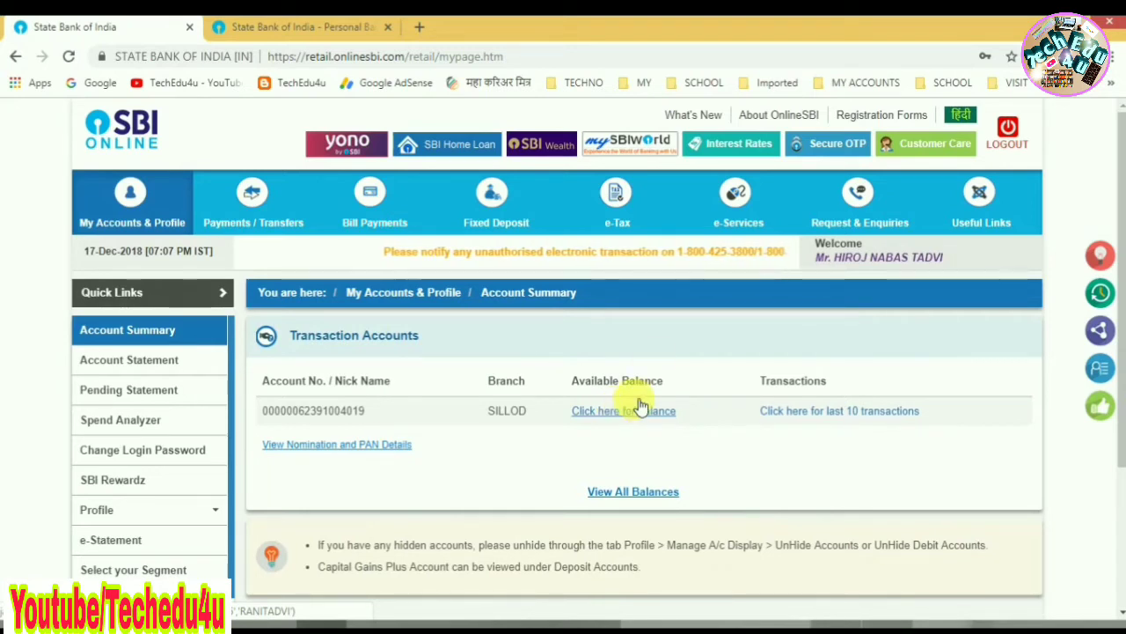
- Open the Block ATM Card service under ATM card services and continue with the listed savings account
{"action": "mouse_move", "coordinate": [744, 220]}
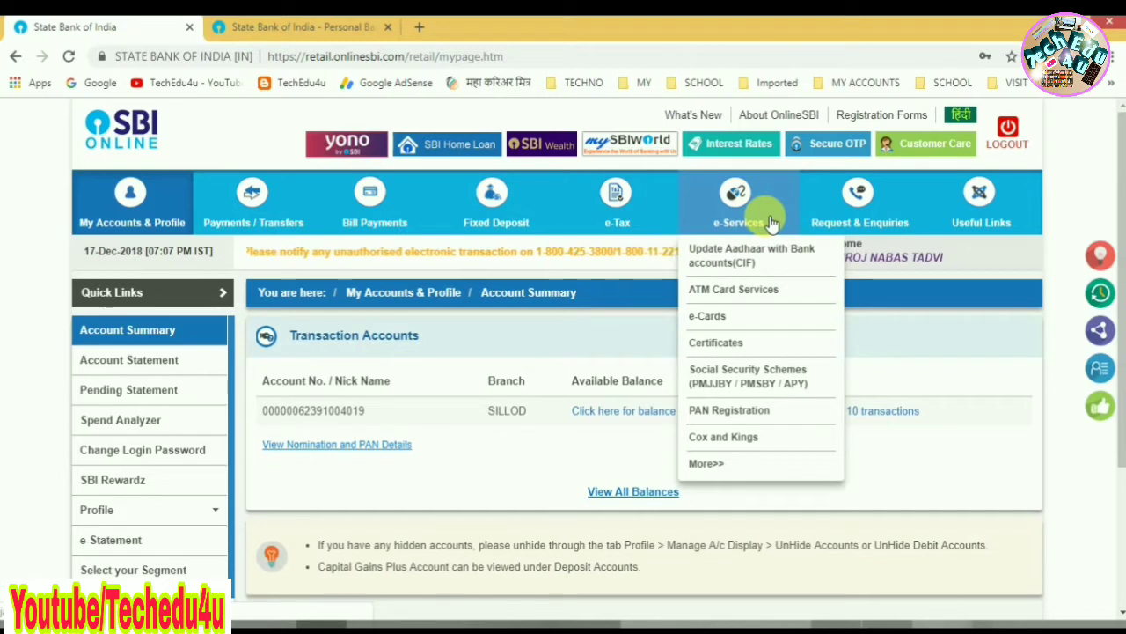
{"action": "left_click", "coordinate": [727, 298]}
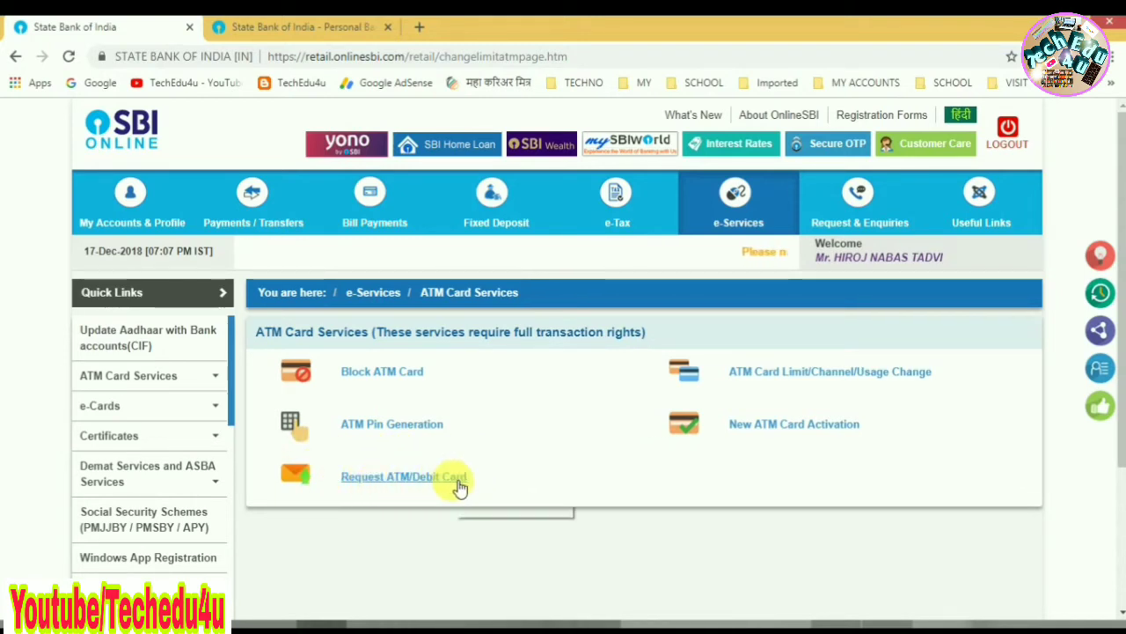
{"action": "left_click", "coordinate": [386, 375]}
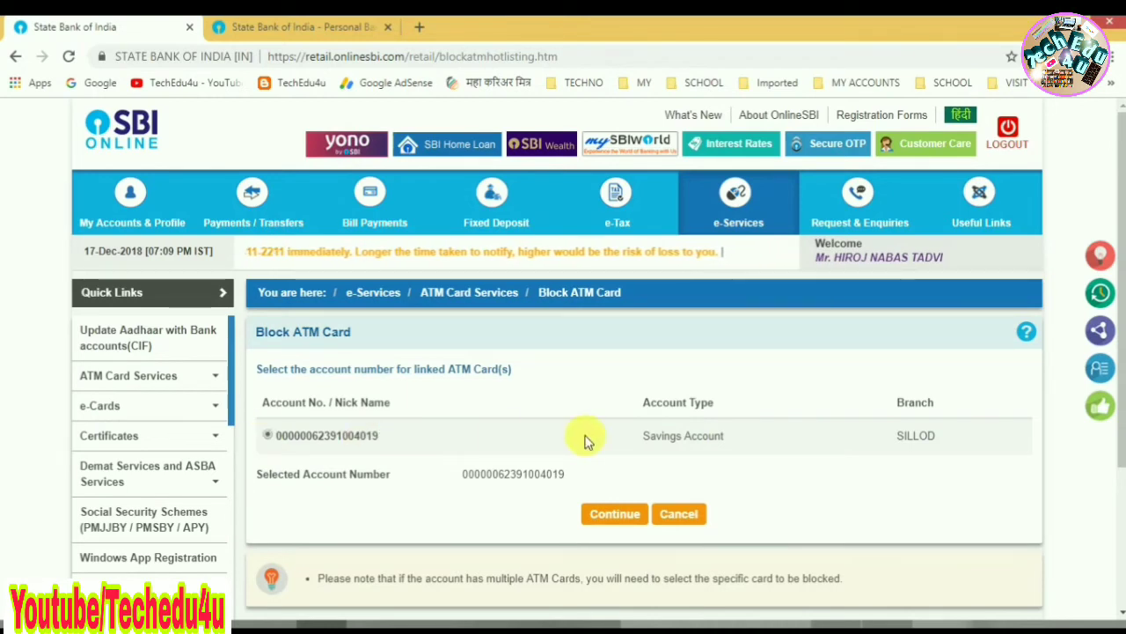
{"action": "left_click", "coordinate": [471, 456]}
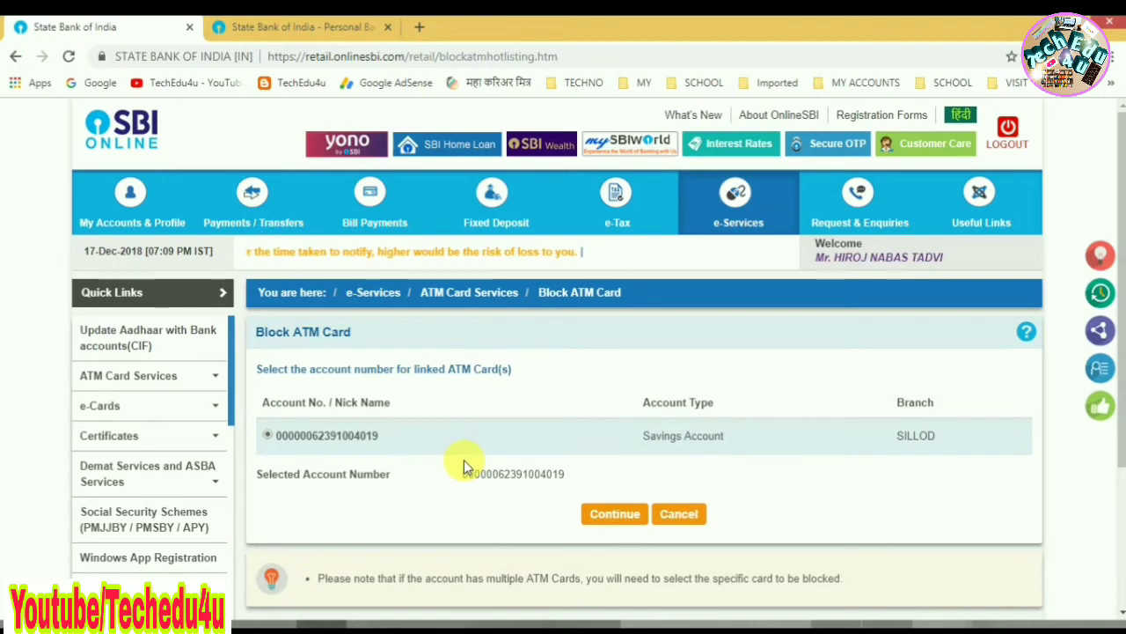
{"action": "left_click", "coordinate": [629, 523]}
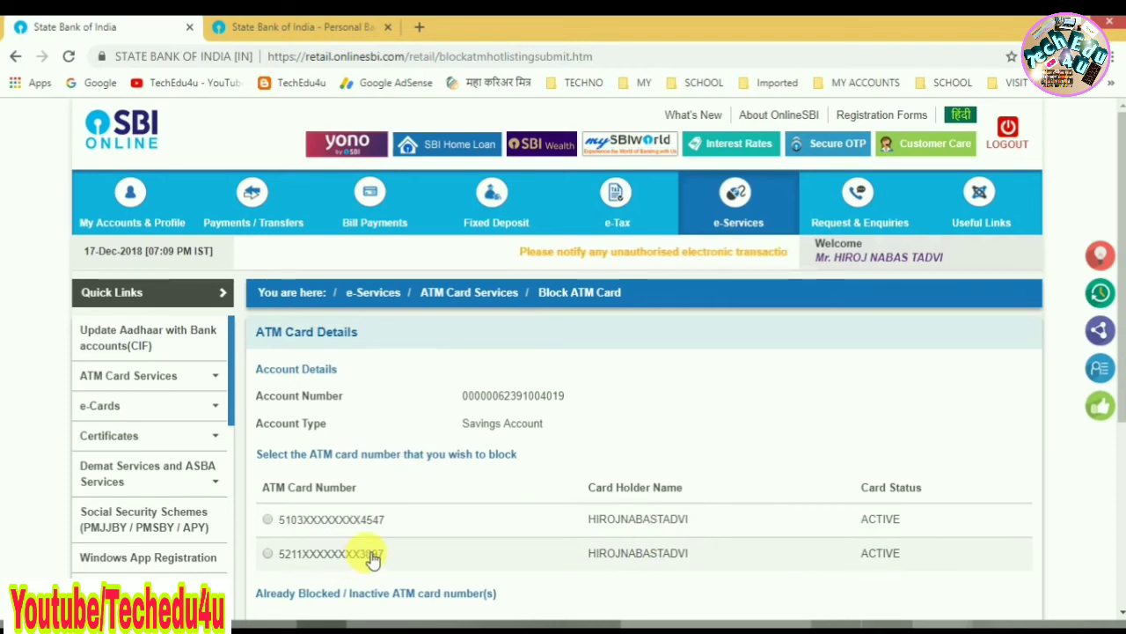
- Select the second listed active ATM card as the card to block
{"action": "left_click", "coordinate": [267, 555]}
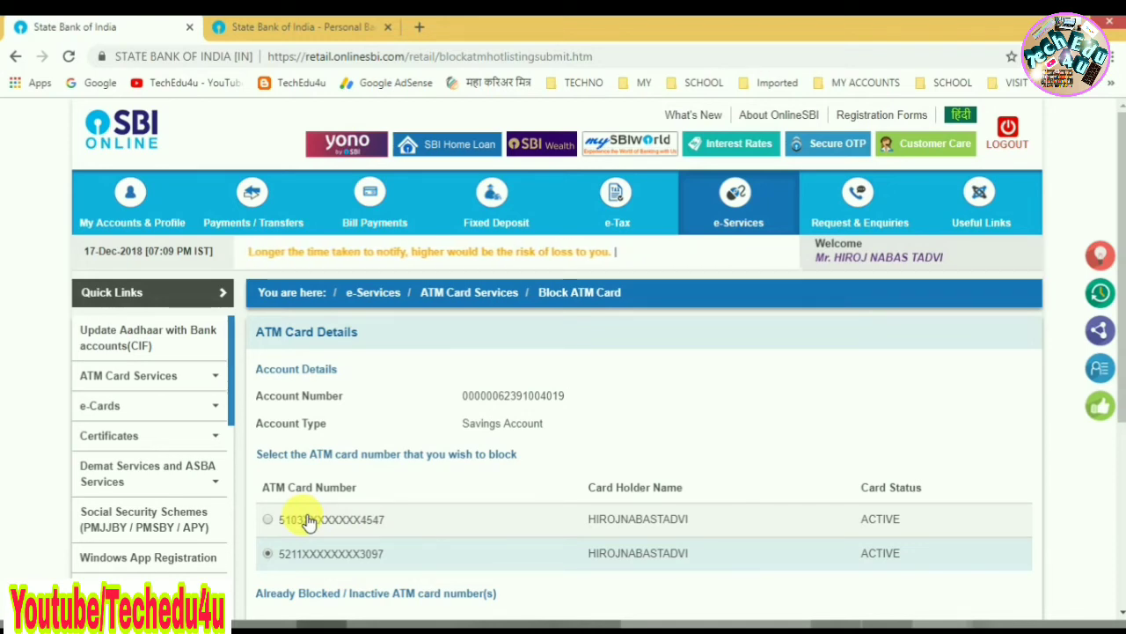
{"action": "left_click", "coordinate": [270, 557]}
{"action": "scroll", "coordinate": [282, 556], "scroll_direction": "down", "scroll_amount": 2}
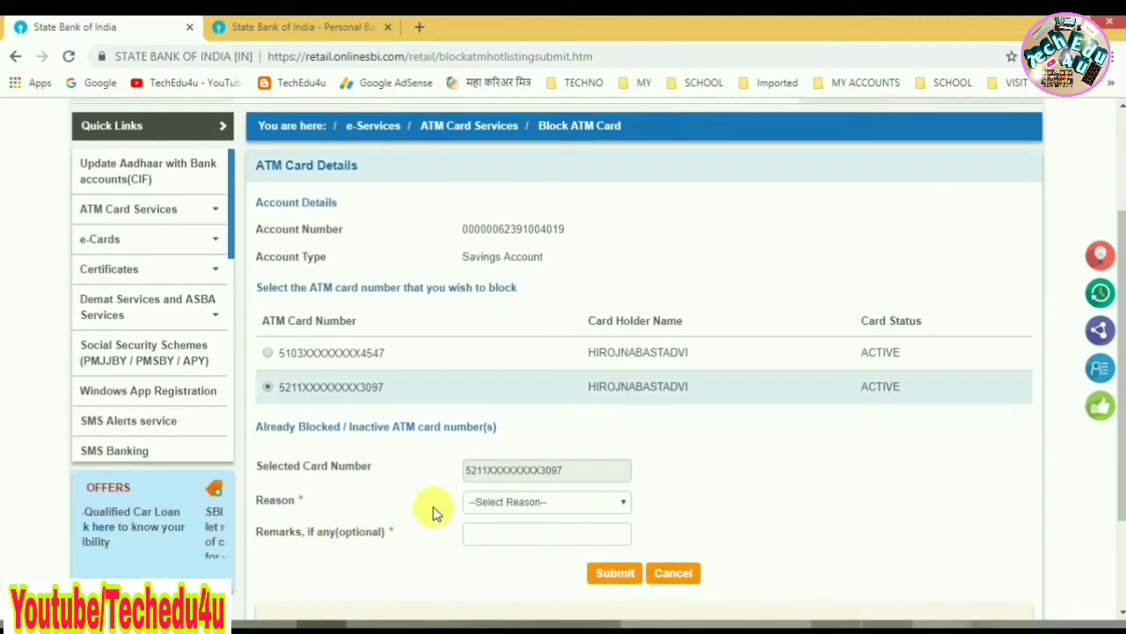
- Set the blocking reason to Lost and enter the remark "NEW CARD RECEIVED"
{"action": "left_click", "coordinate": [510, 501]}
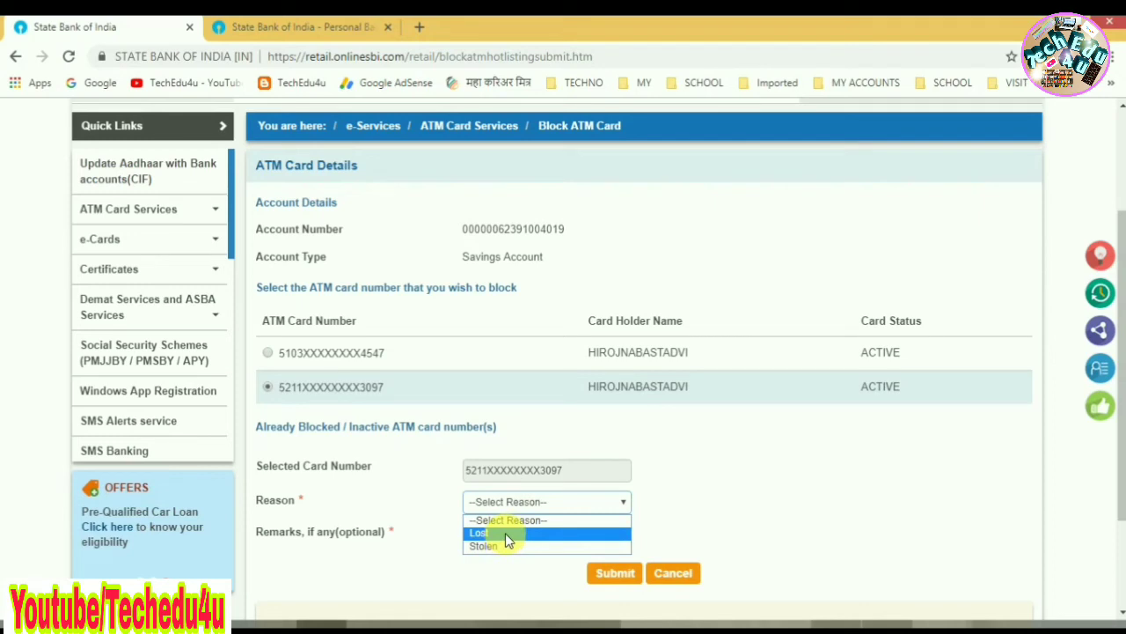
{"action": "left_click", "coordinate": [508, 536]}
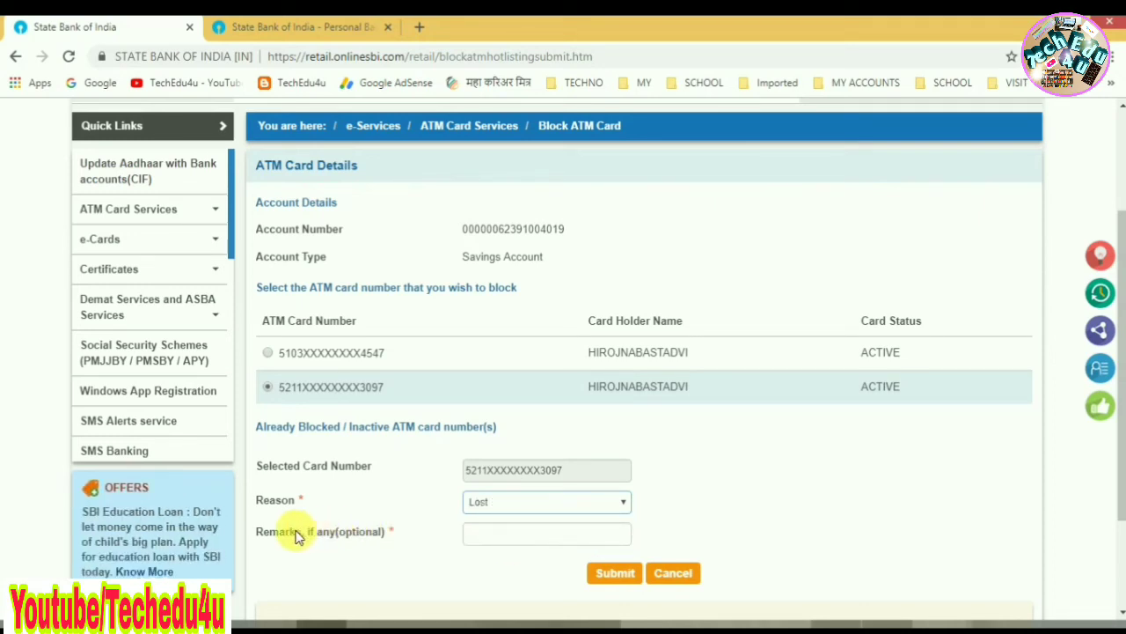
{"action": "left_click", "coordinate": [508, 537]}
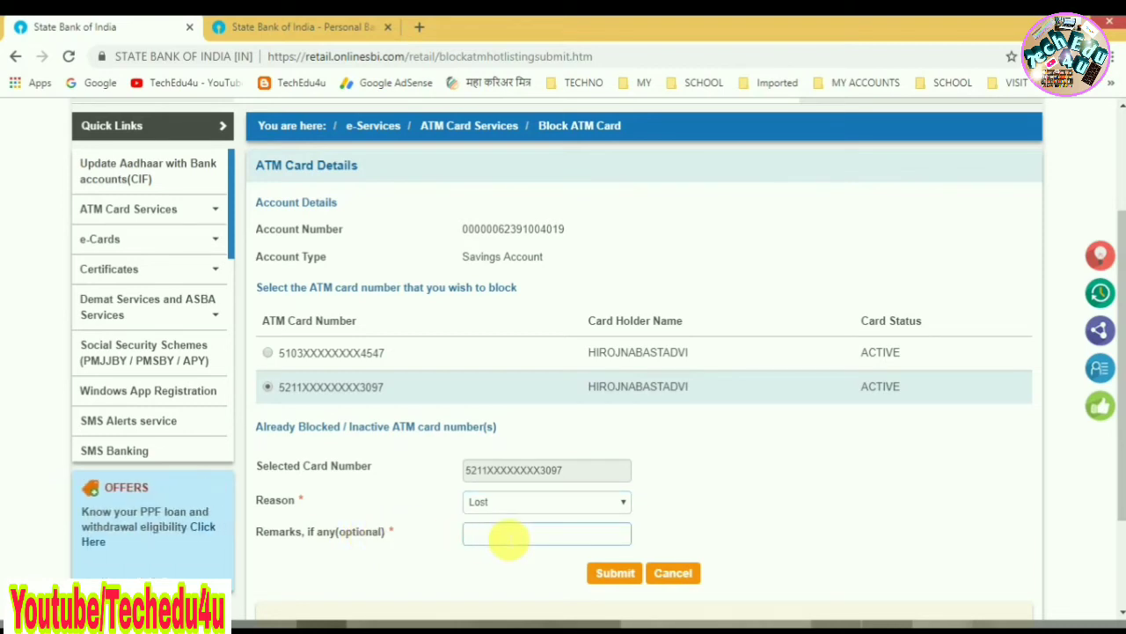
{"action": "type", "text": "NEW CARD"}
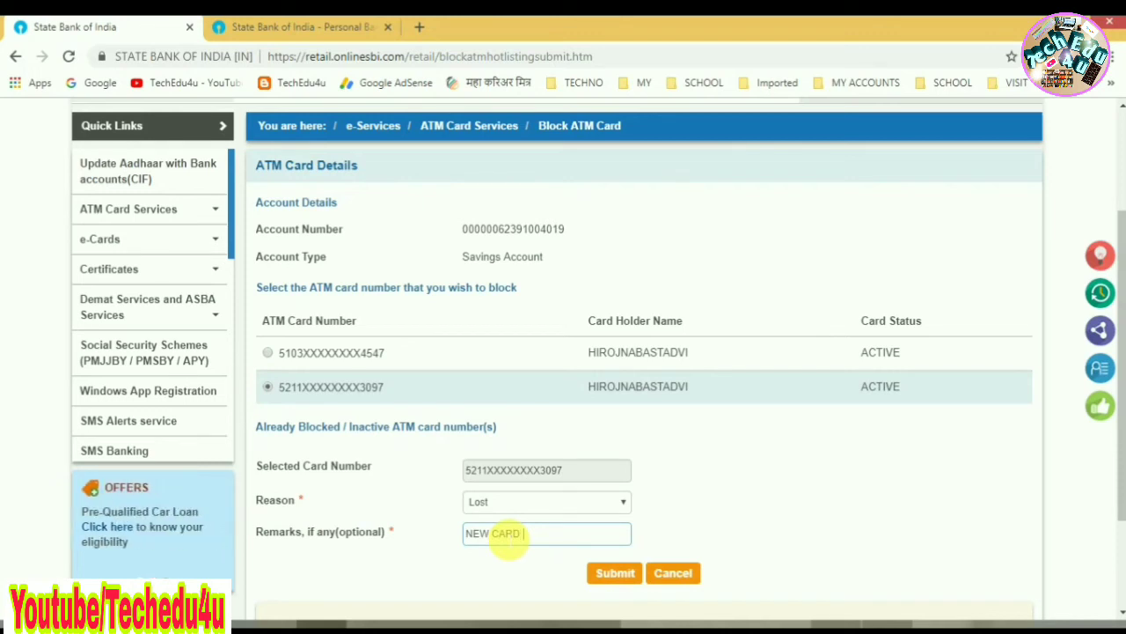
{"action": "type", "text": " RECEIVED"}
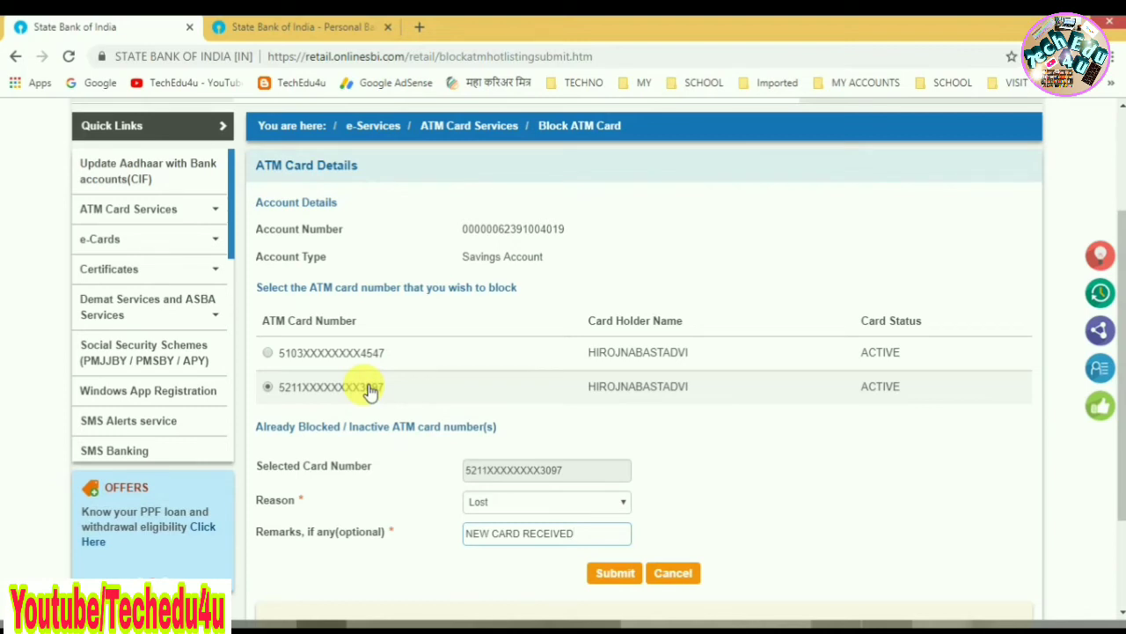
- Submit the block request for the second listed card and accept the confirmation prompt
{"action": "left_click", "coordinate": [293, 394]}
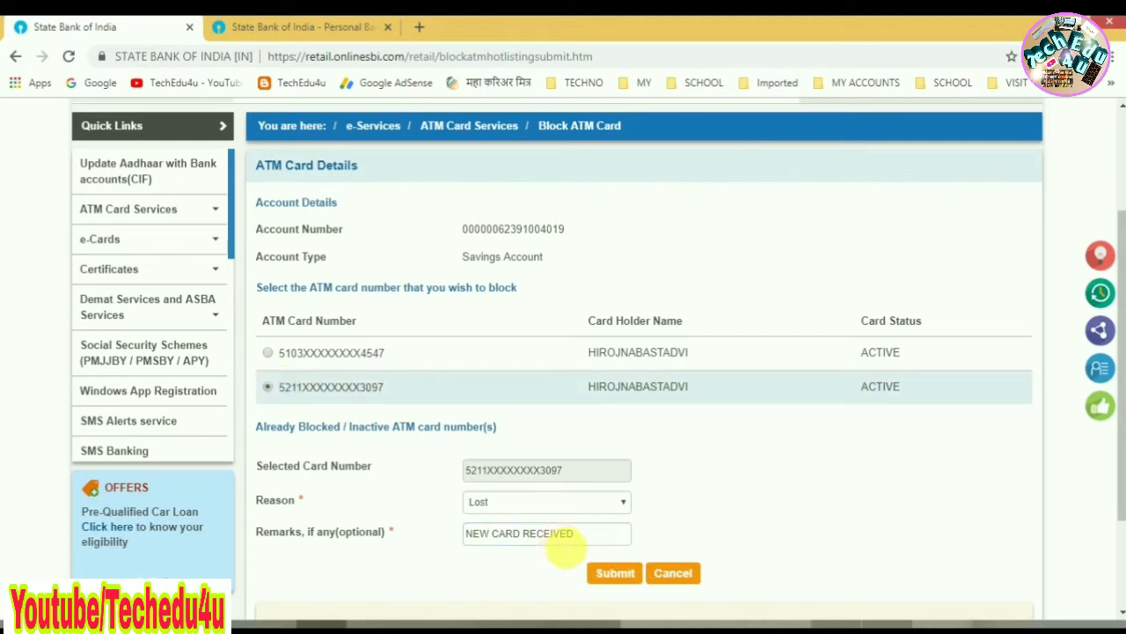
{"action": "left_click", "coordinate": [628, 581]}
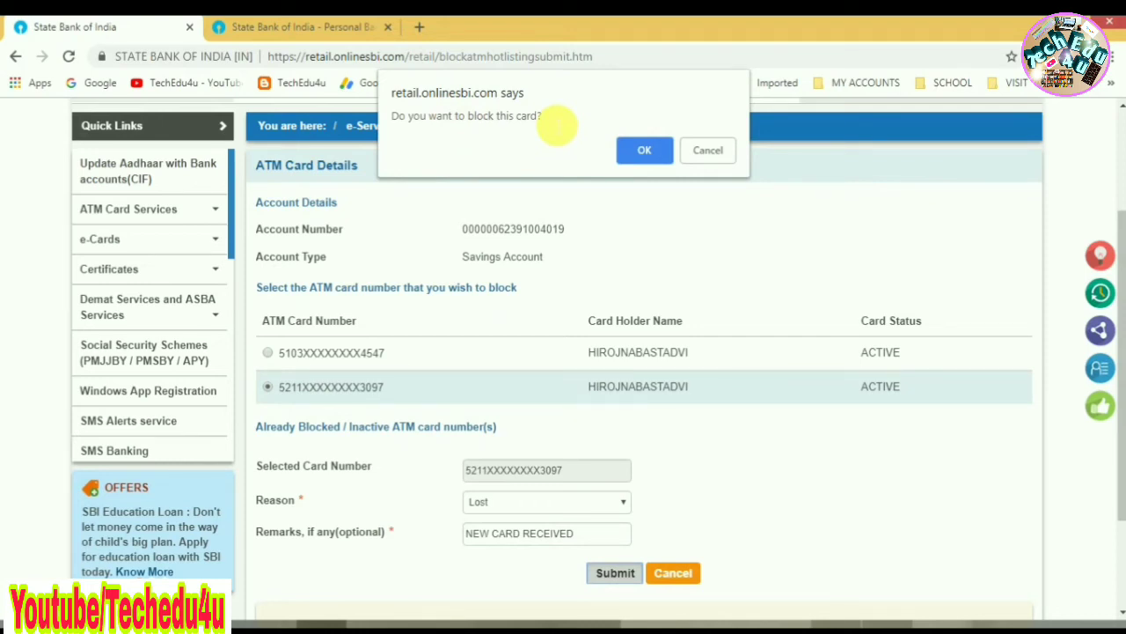
{"action": "left_click", "coordinate": [643, 152]}
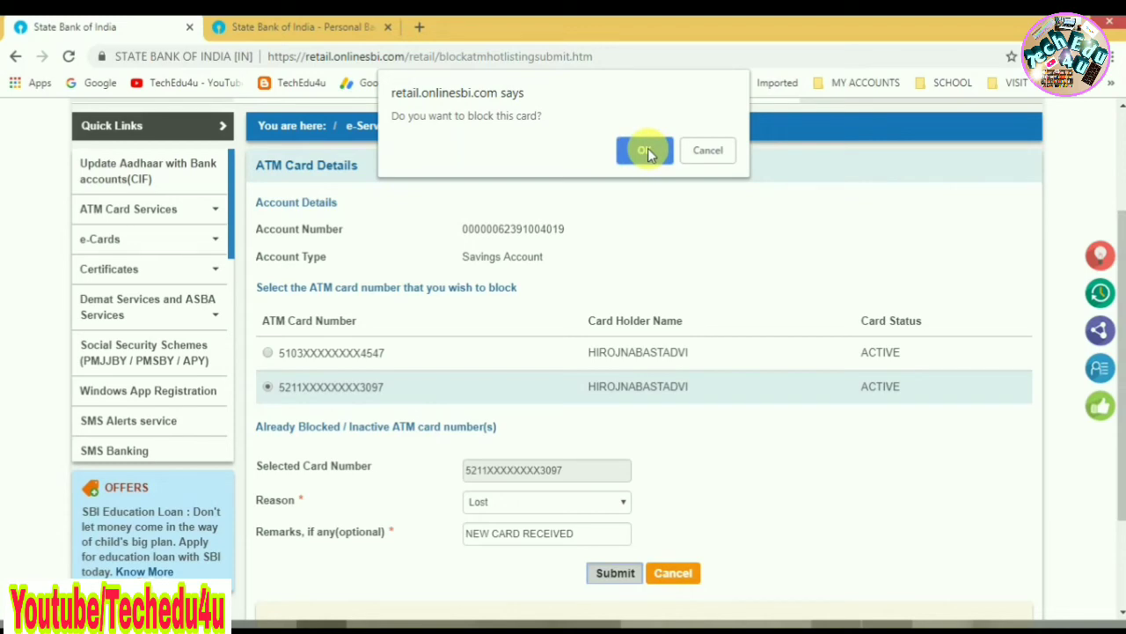
{"action": "left_click", "coordinate": [647, 150]}
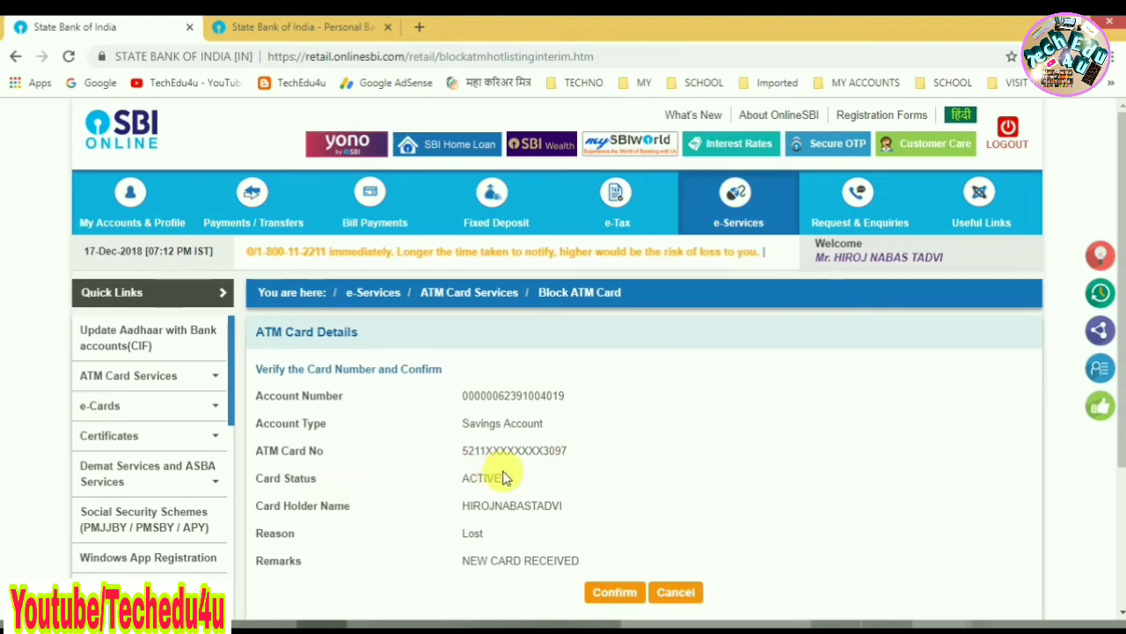
- Review the card status, reason and remarks on the verification page and confirm the block request
{"action": "left_click_drag", "start_coordinate": [502, 478], "coordinate": [465, 483]}
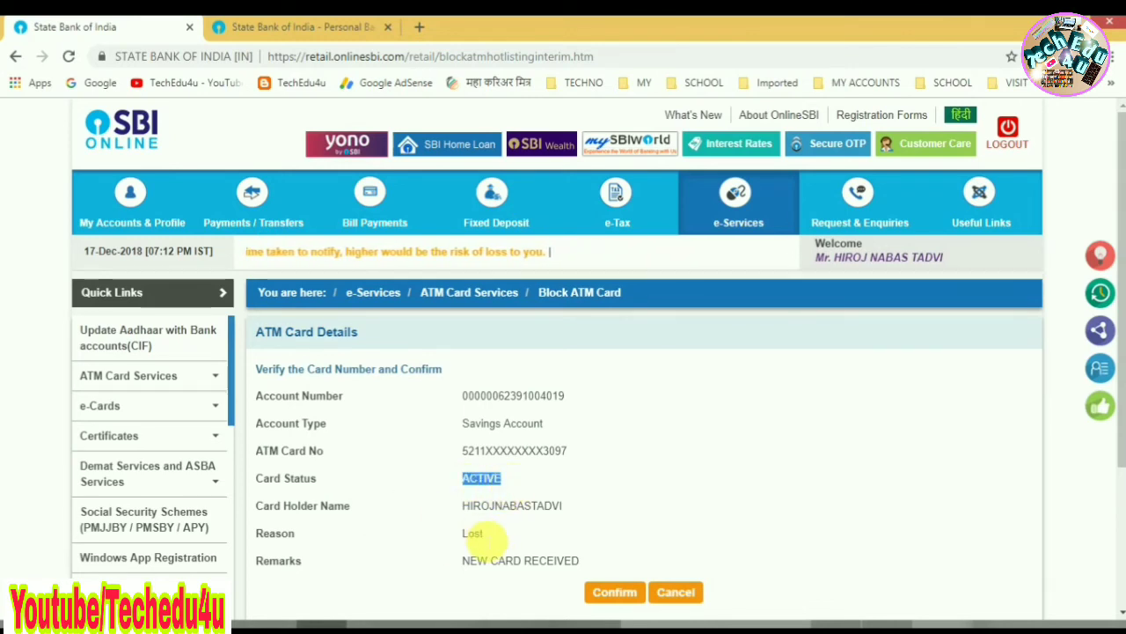
{"action": "left_click_drag", "start_coordinate": [490, 534], "coordinate": [464, 539]}
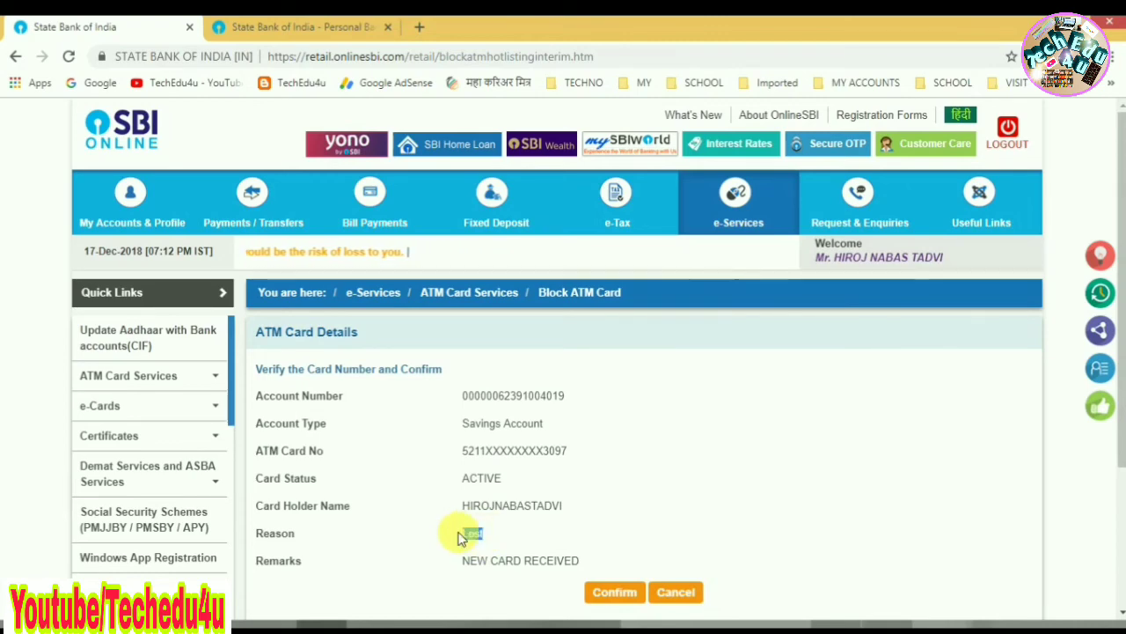
{"action": "scroll", "coordinate": [462, 535], "scroll_direction": "down", "scroll_amount": 2}
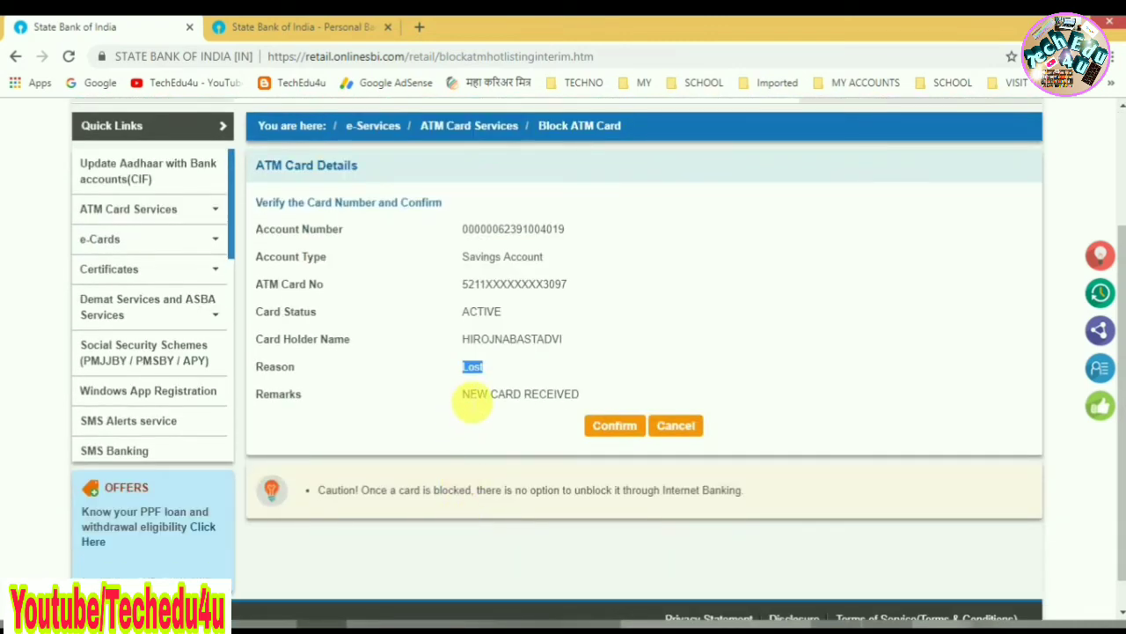
{"action": "left_click_drag", "start_coordinate": [471, 394], "coordinate": [585, 397]}
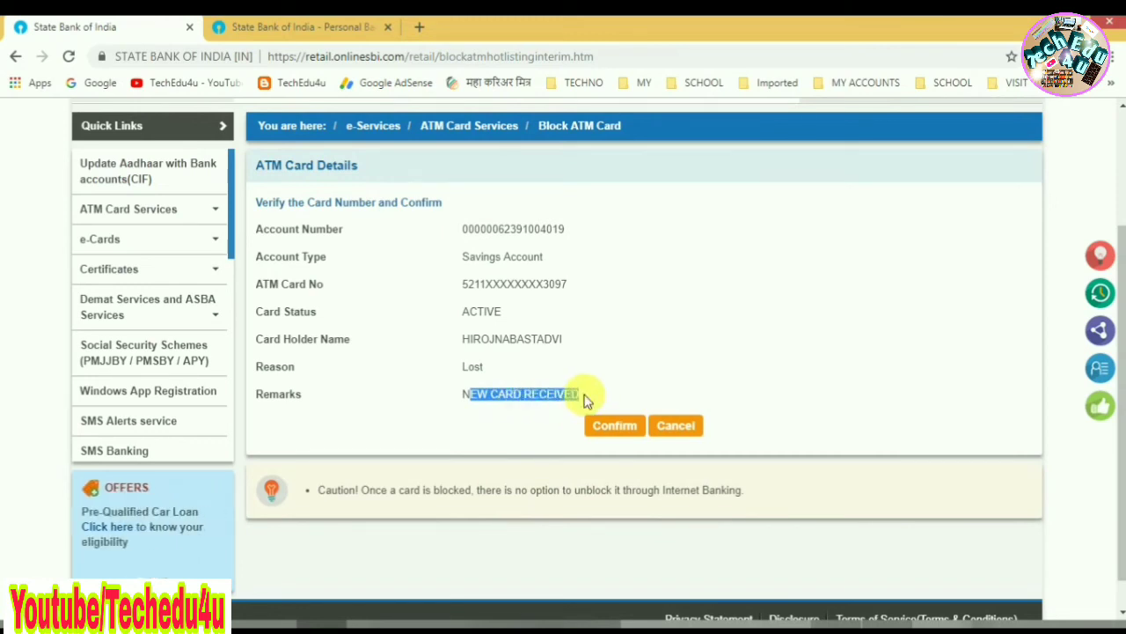
{"action": "left_click_drag", "start_coordinate": [461, 393], "coordinate": [585, 403]}
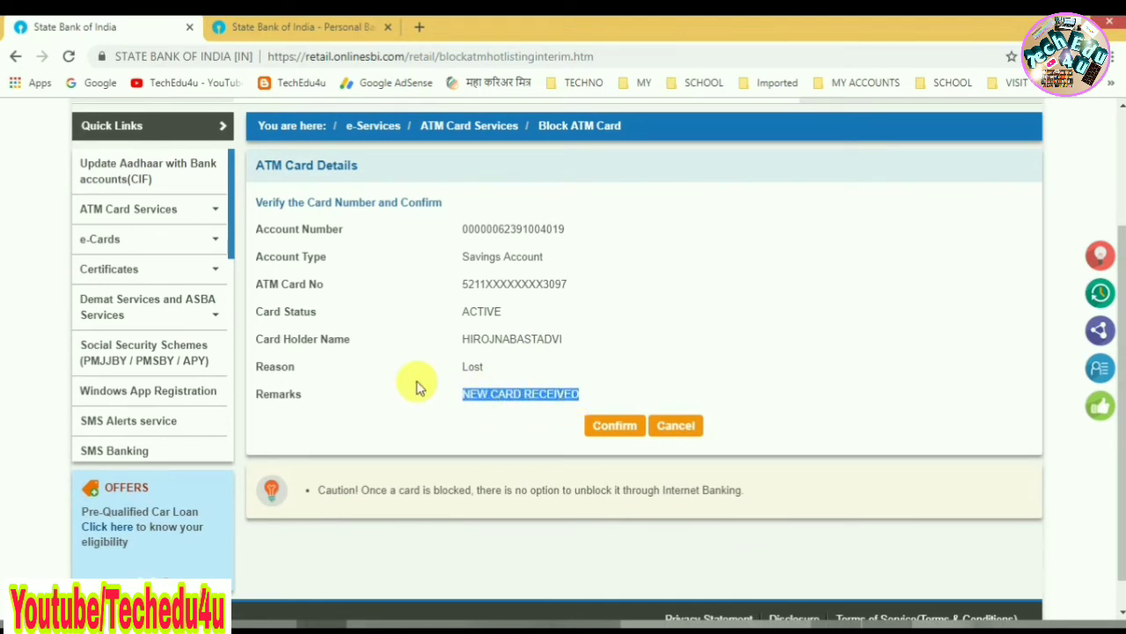
{"action": "scroll", "coordinate": [414, 382], "scroll_direction": "up", "scroll_amount": 2}
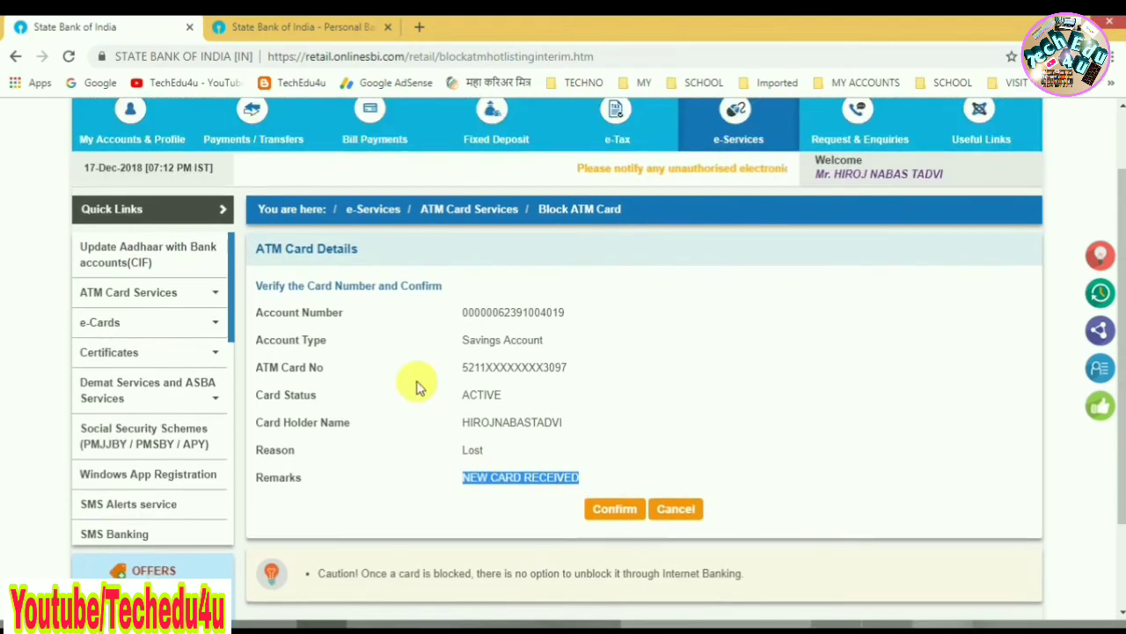
{"action": "left_click", "coordinate": [615, 509]}
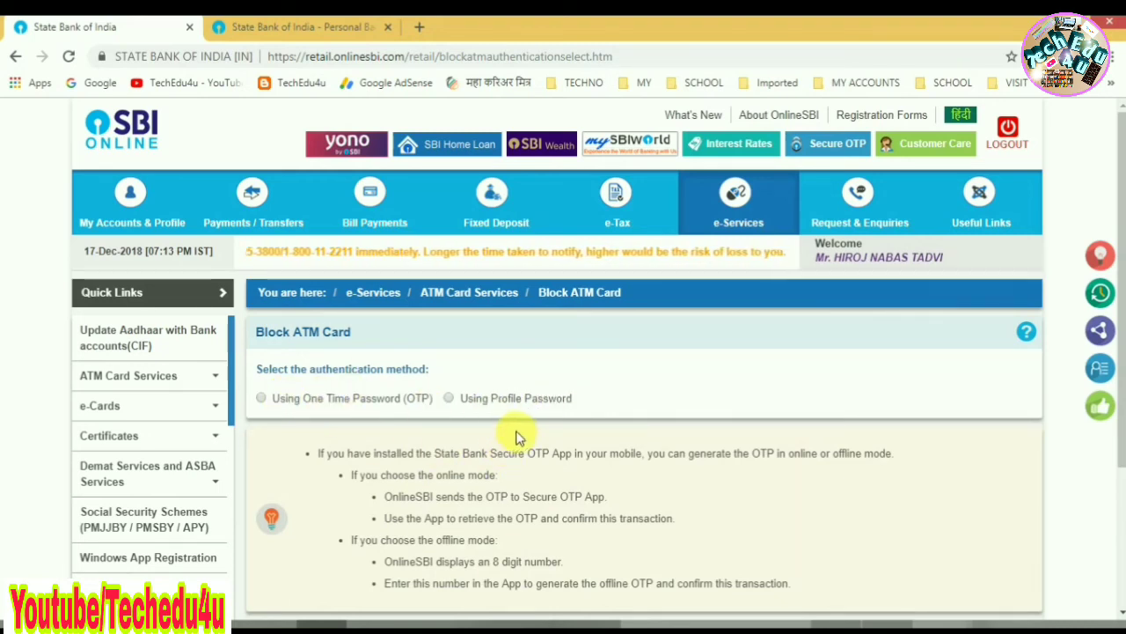
- Choose authentication using One Time Password (OTP), enter the OTP sent to the mobile phone and submit it
{"action": "left_click", "coordinate": [263, 398]}
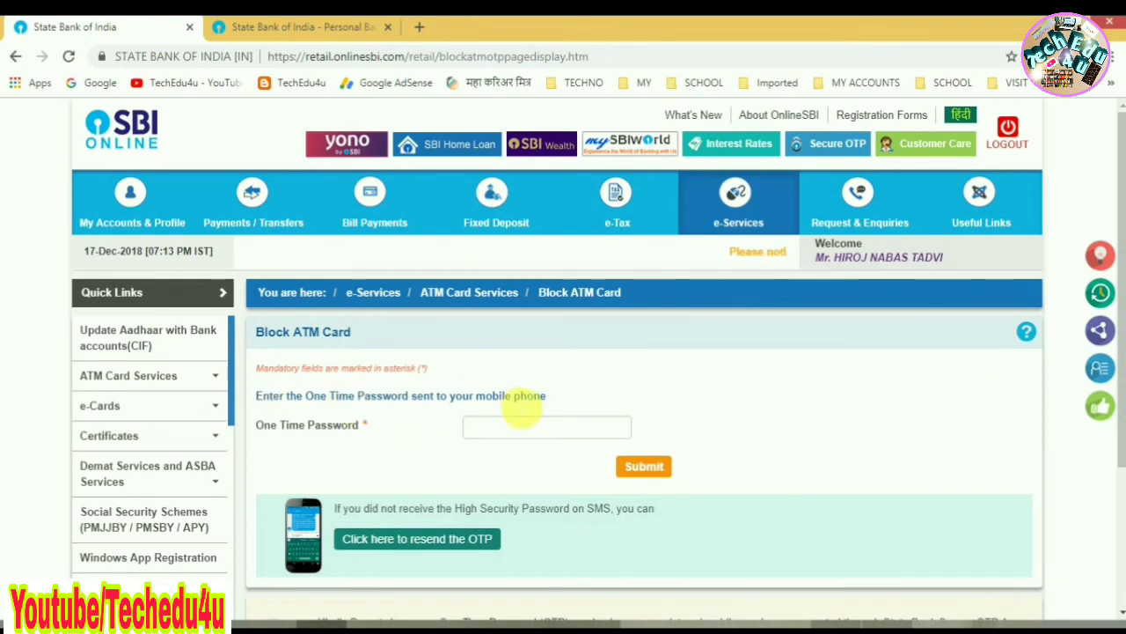
{"action": "left_click", "coordinate": [528, 427]}
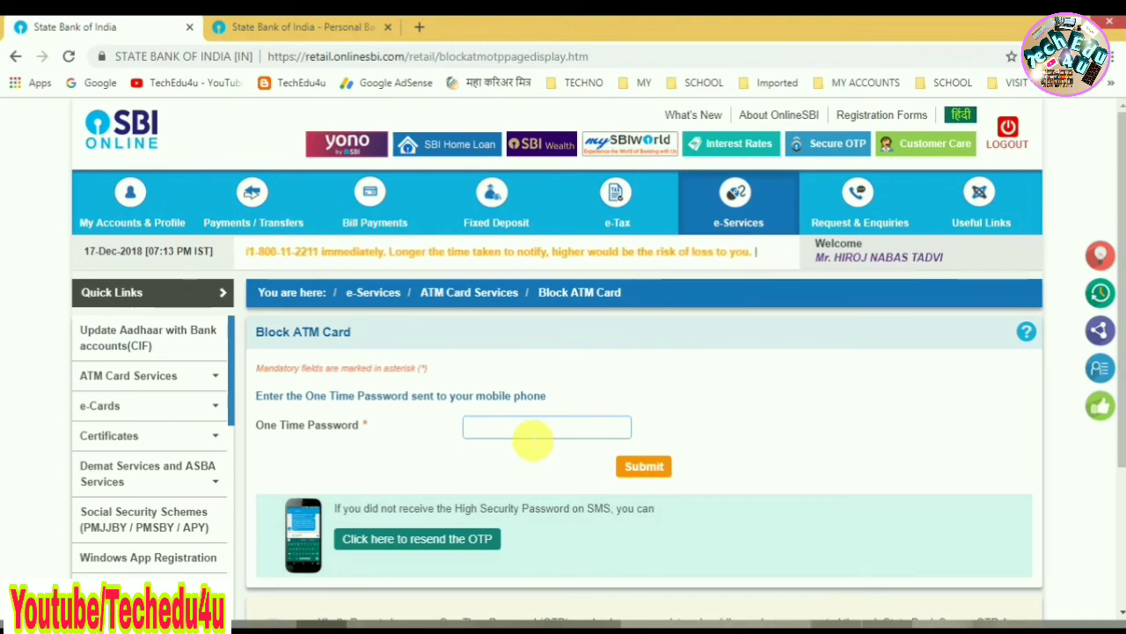
{"action": "type", "text": "••••"}
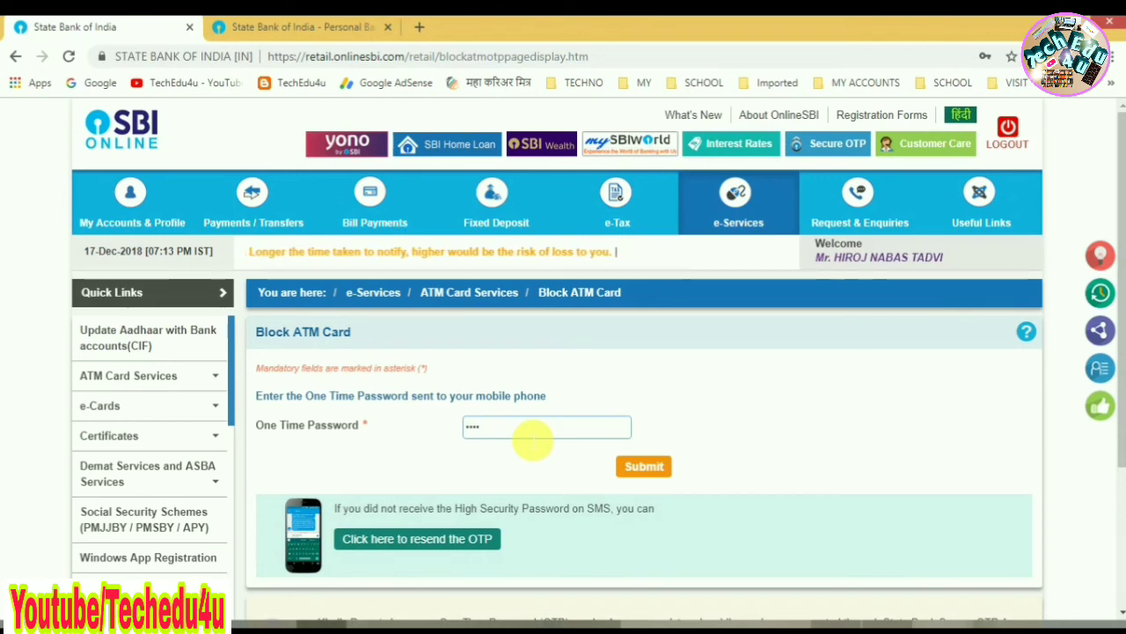
{"action": "type", "text": "••••"}
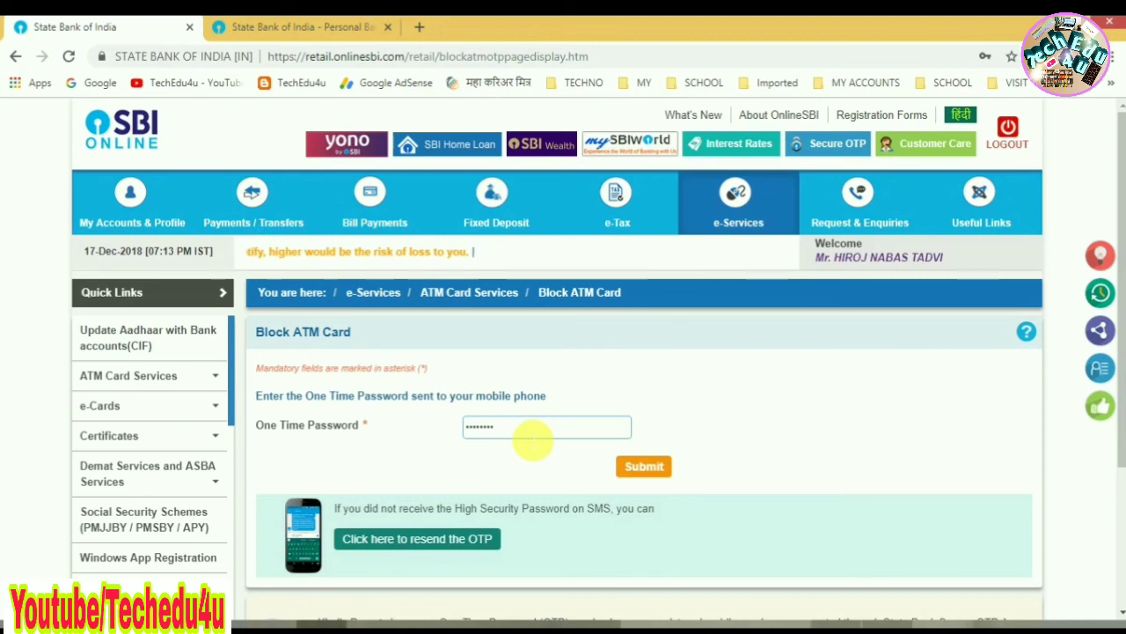
{"action": "left_click", "coordinate": [660, 470]}
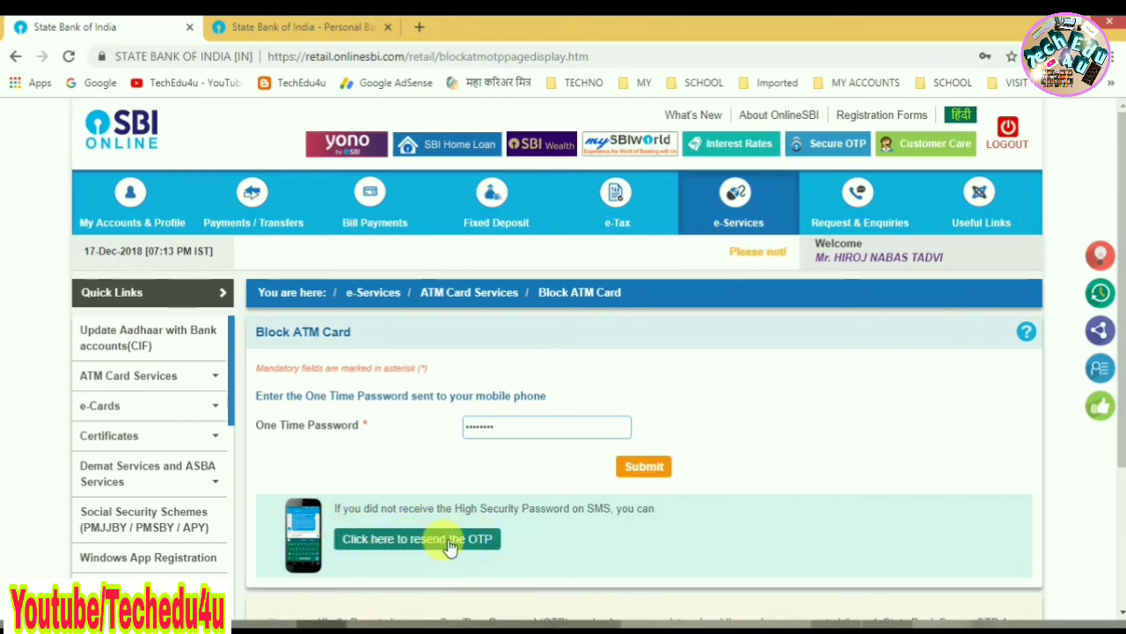
{"action": "left_click", "coordinate": [652, 471]}
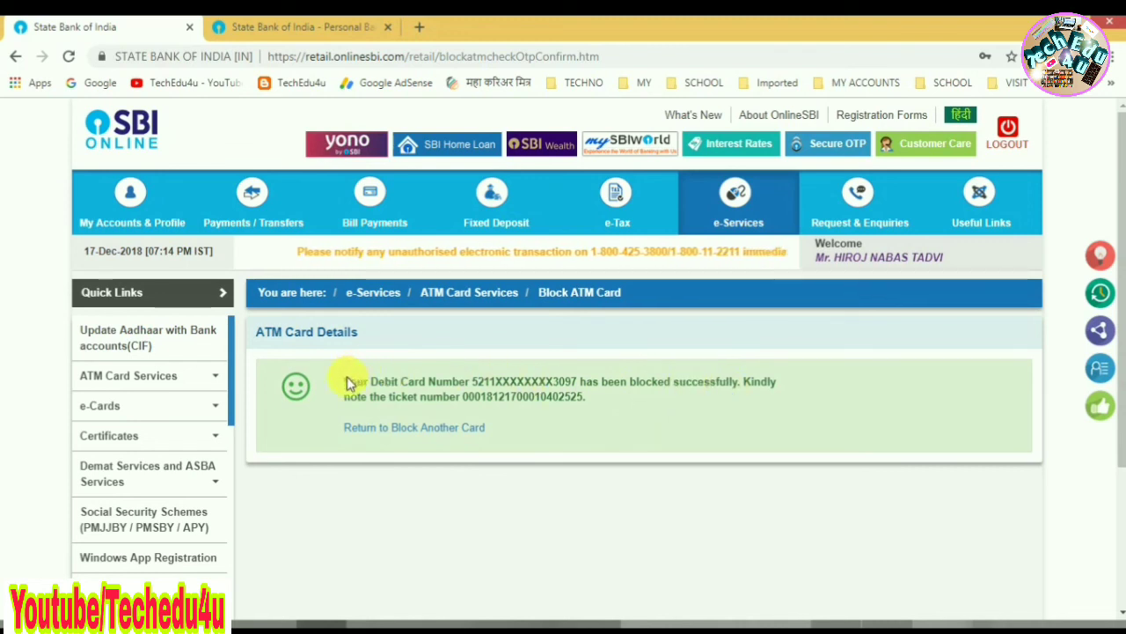
- Examine the card blocking result message and its ticket number, dismissing the low battery notice
{"action": "left_click_drag", "start_coordinate": [344, 378], "coordinate": [762, 396]}
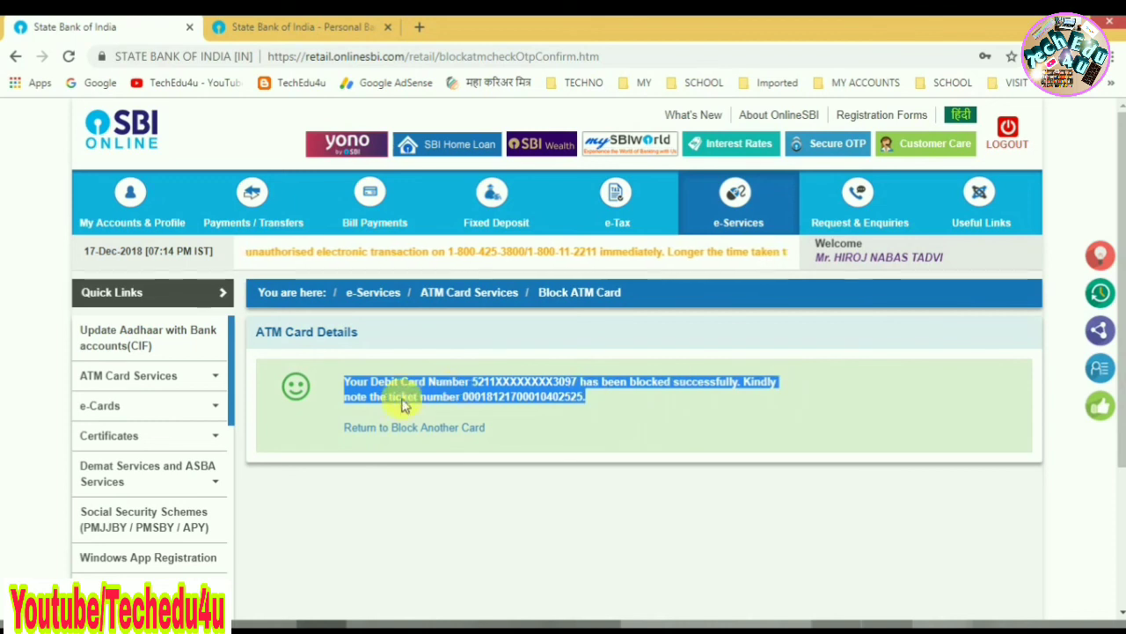
{"action": "left_click_drag", "start_coordinate": [600, 402], "coordinate": [473, 399]}
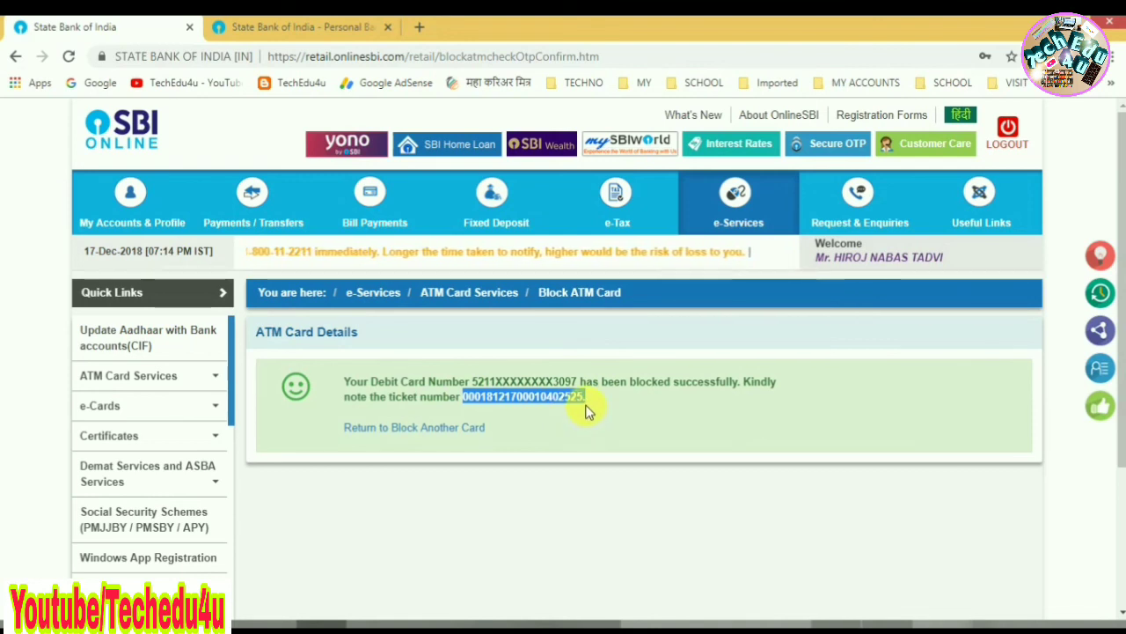
{"action": "left_click", "coordinate": [562, 422]}
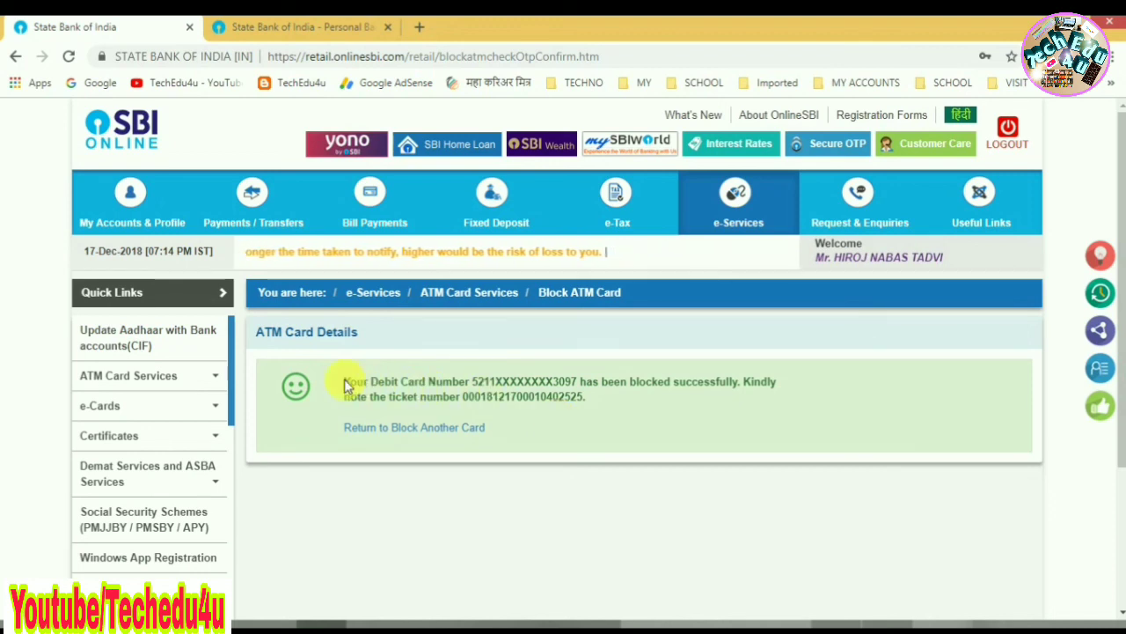
{"action": "left_click_drag", "start_coordinate": [346, 385], "coordinate": [601, 411]}
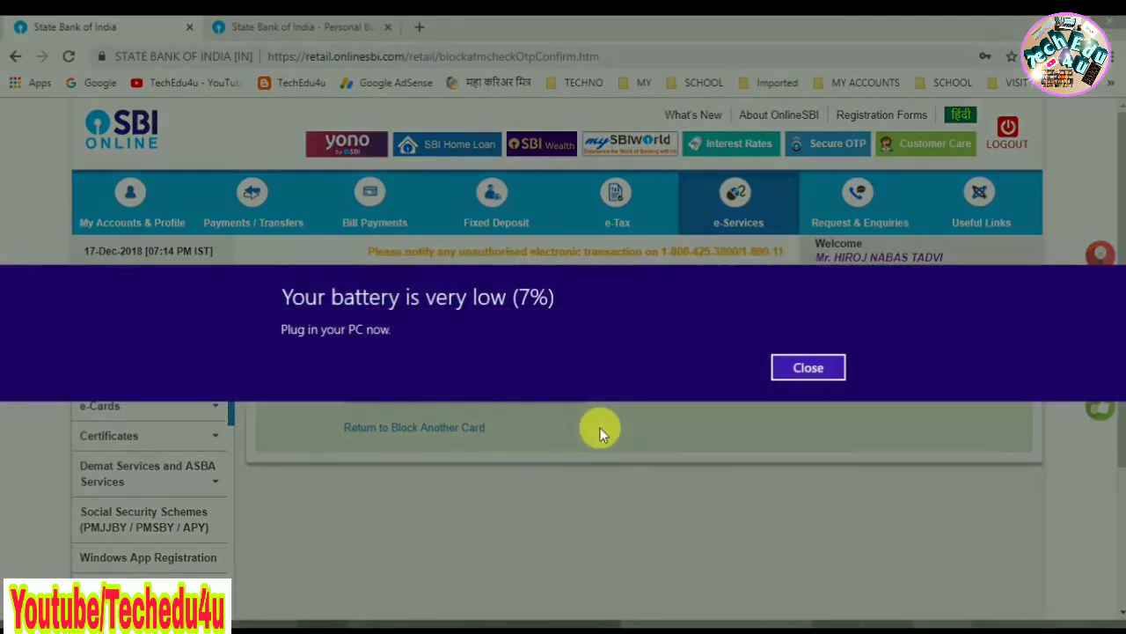
{"action": "left_click", "coordinate": [817, 369]}
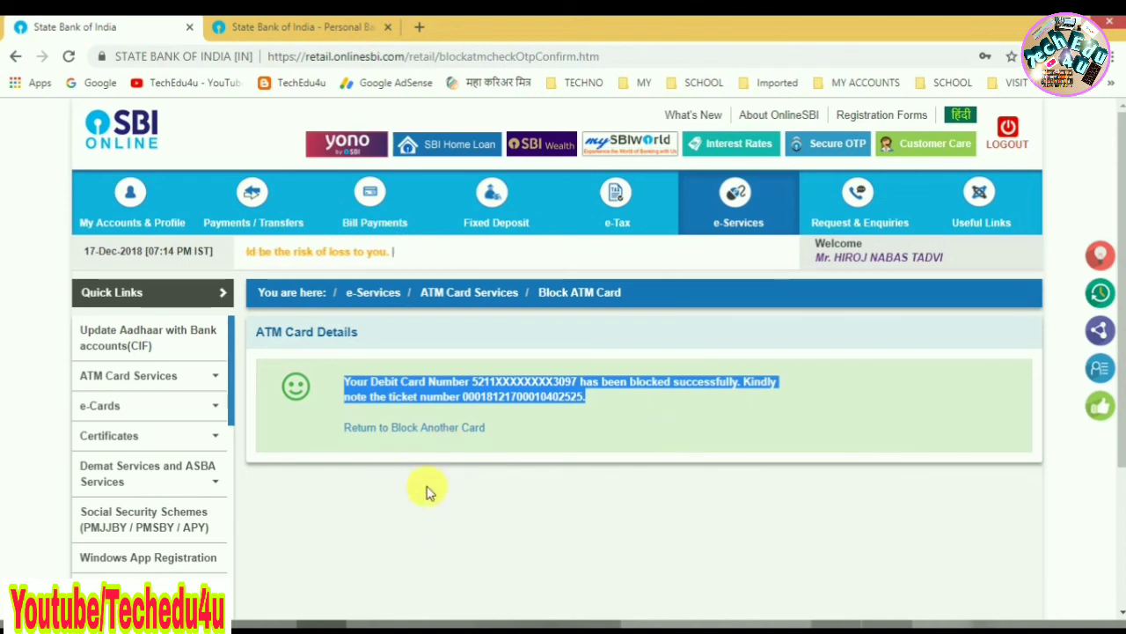
{"action": "scroll", "coordinate": [341, 448], "scroll_direction": "down", "scroll_amount": 3}
{"action": "scroll", "coordinate": [322, 432], "scroll_direction": "up", "scroll_amount": 2}
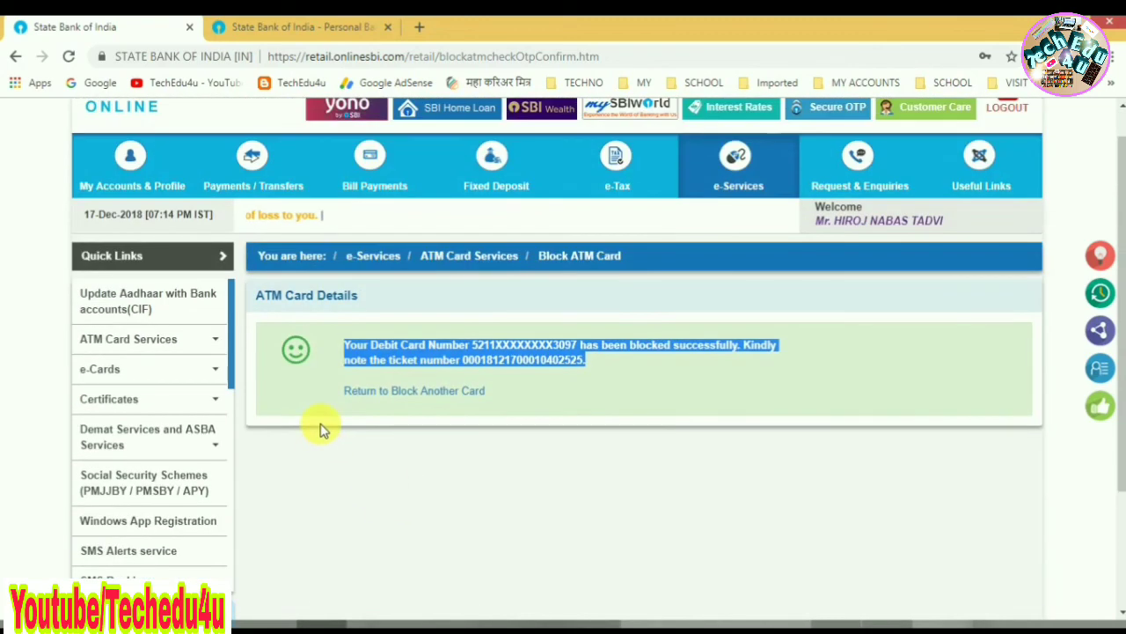